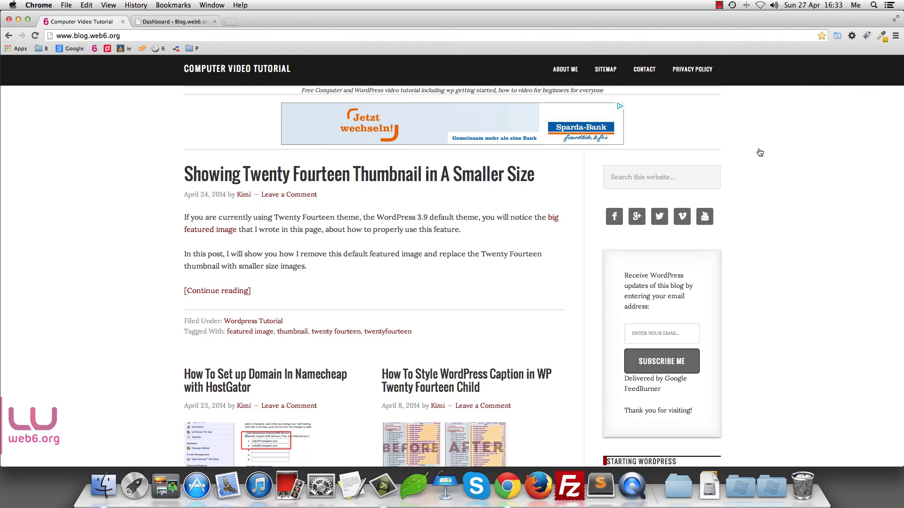
# From the dashboard, go to Plugins > Add New and search for 'wp db backup'
pyautogui.click(168, 21)
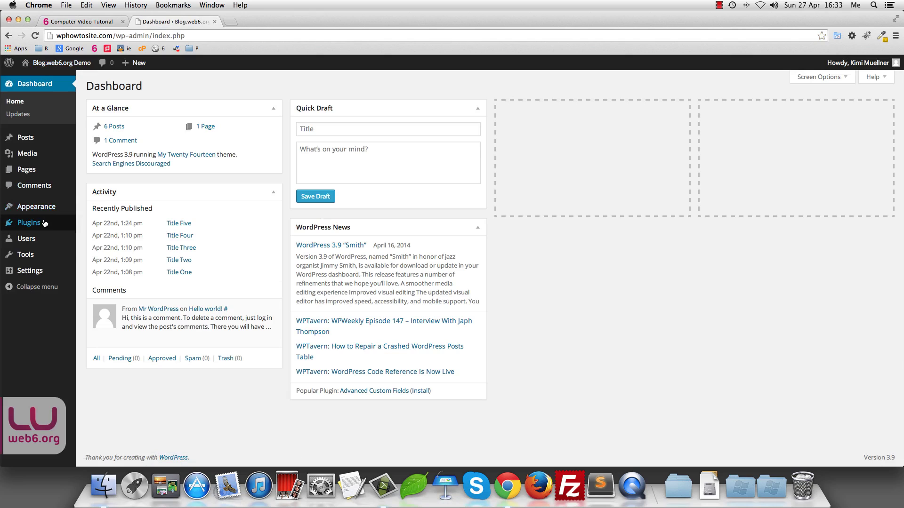
pyautogui.moveTo(42, 223)
pyautogui.click(98, 236)
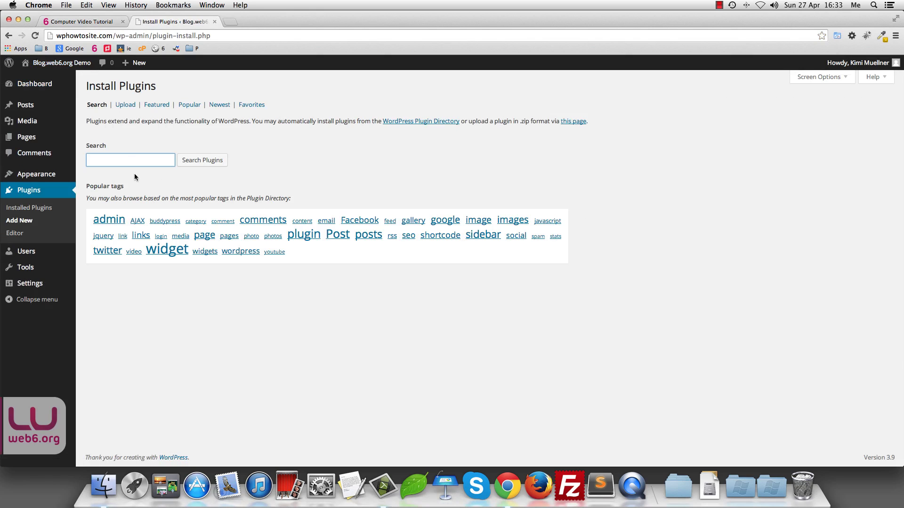
pyautogui.write('wp')
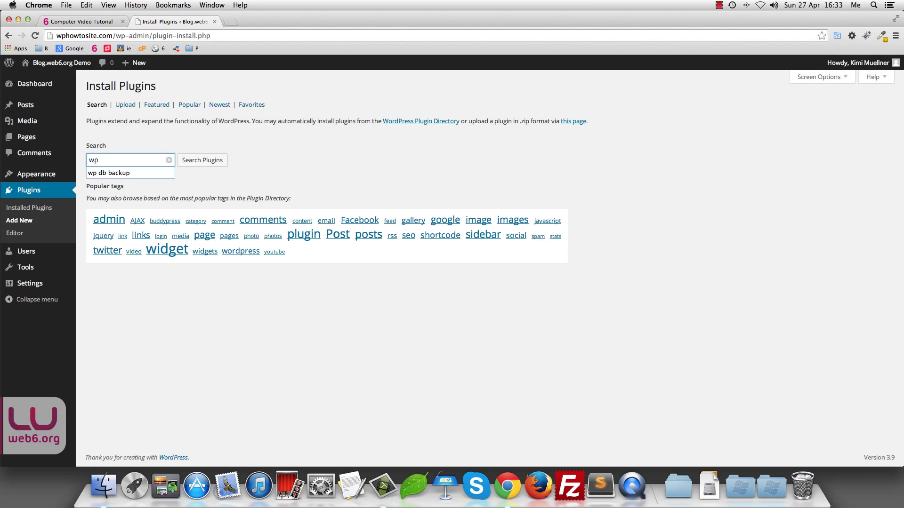
pyautogui.click(115, 173)
pyautogui.click(205, 161)
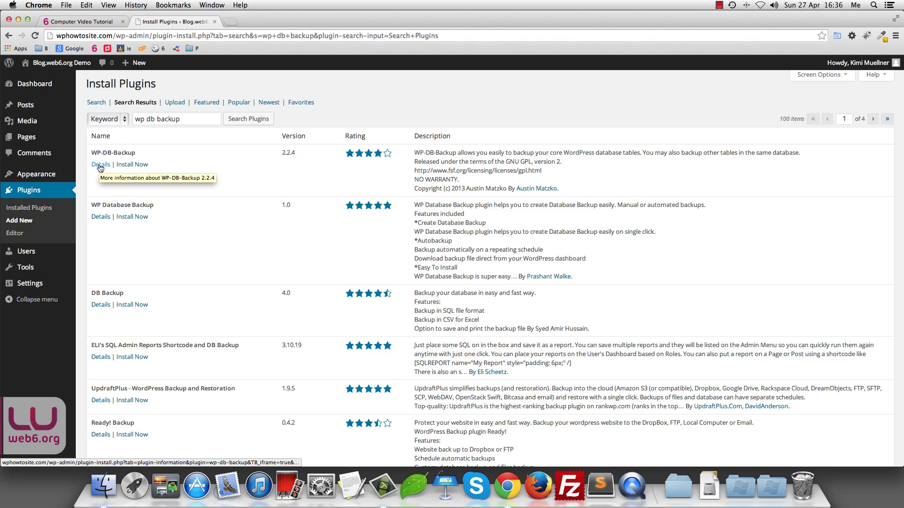
# Open WP-DB-Backup's details, browse Installation, Changelog, FAQ and Other Notes, then return to Description
pyautogui.click(100, 165)
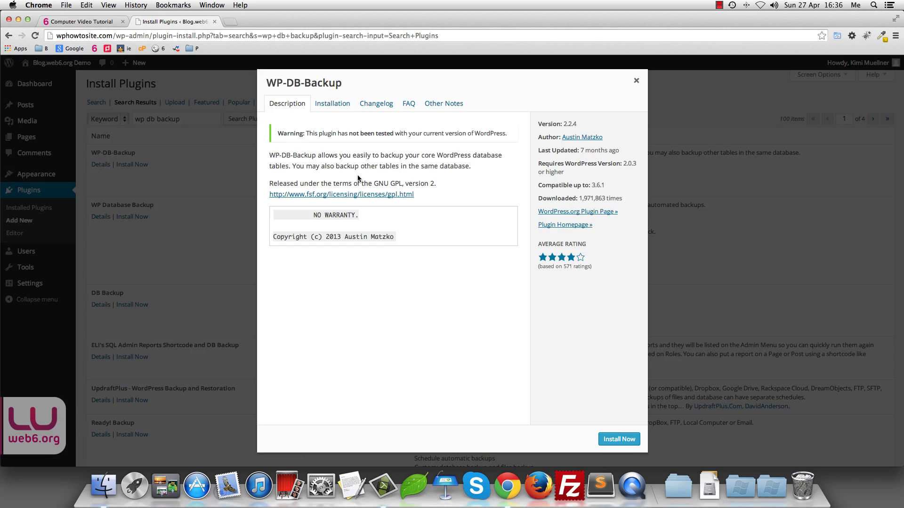
pyautogui.click(325, 104)
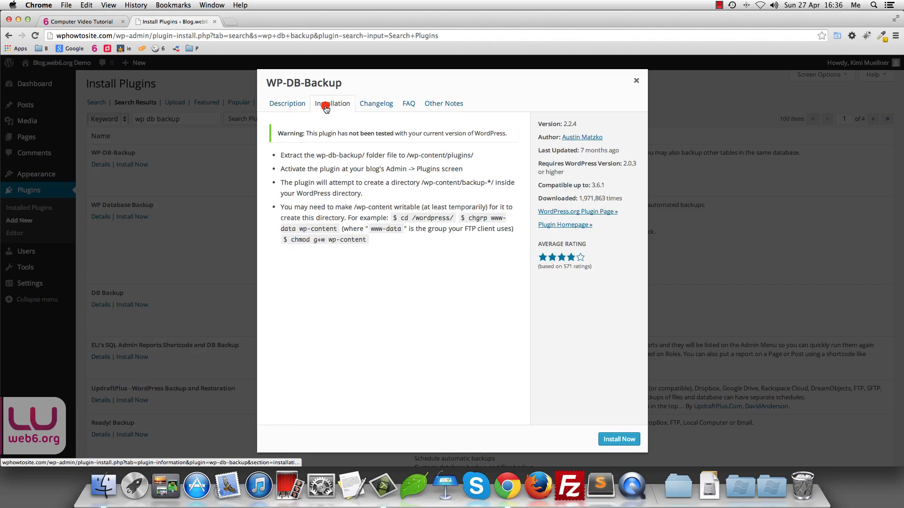
pyautogui.click(380, 105)
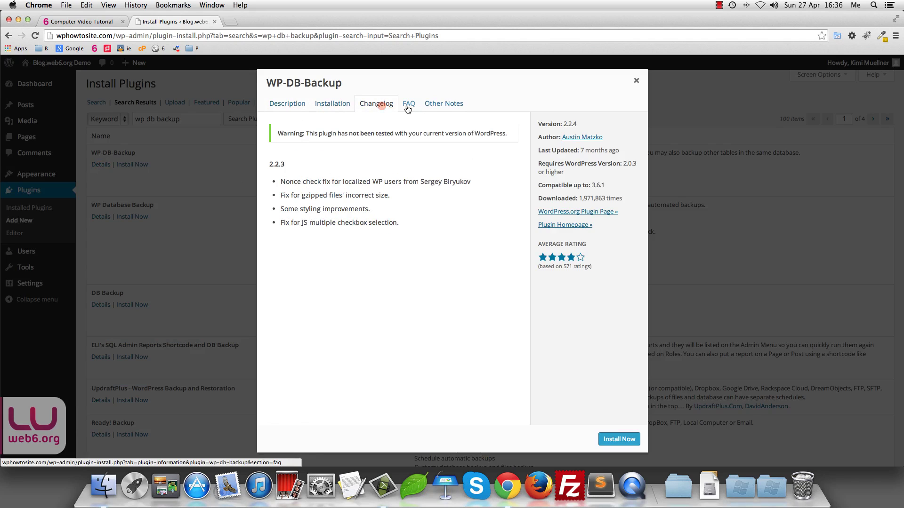
pyautogui.click(411, 108)
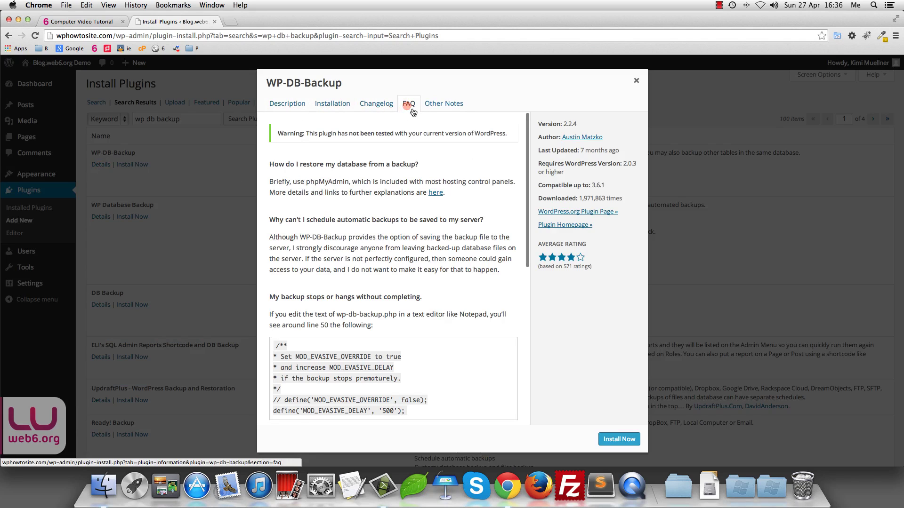
pyautogui.click(447, 102)
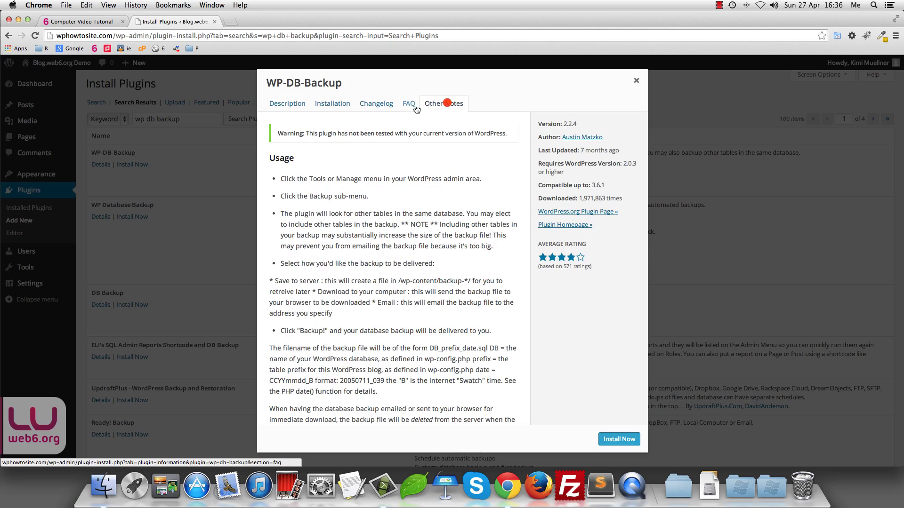
pyautogui.click(294, 107)
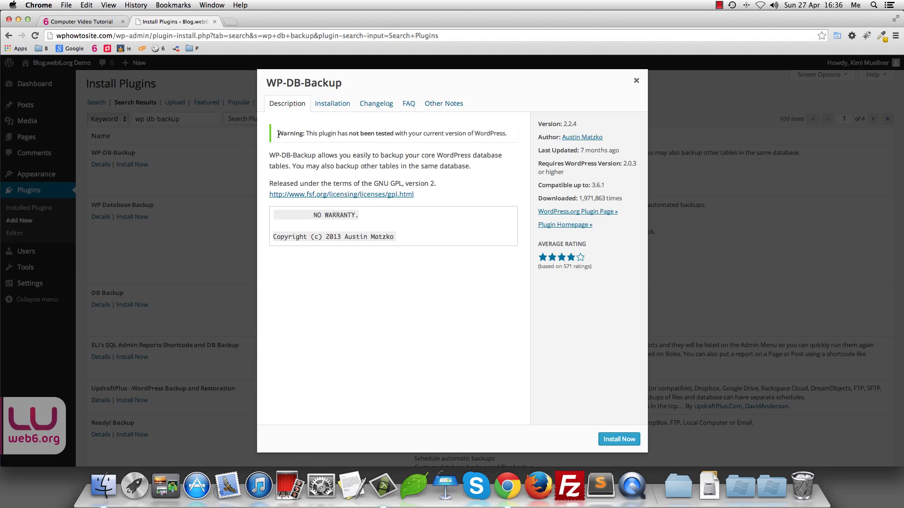
pyautogui.moveTo(278, 134); pyautogui.dragTo(505, 134)
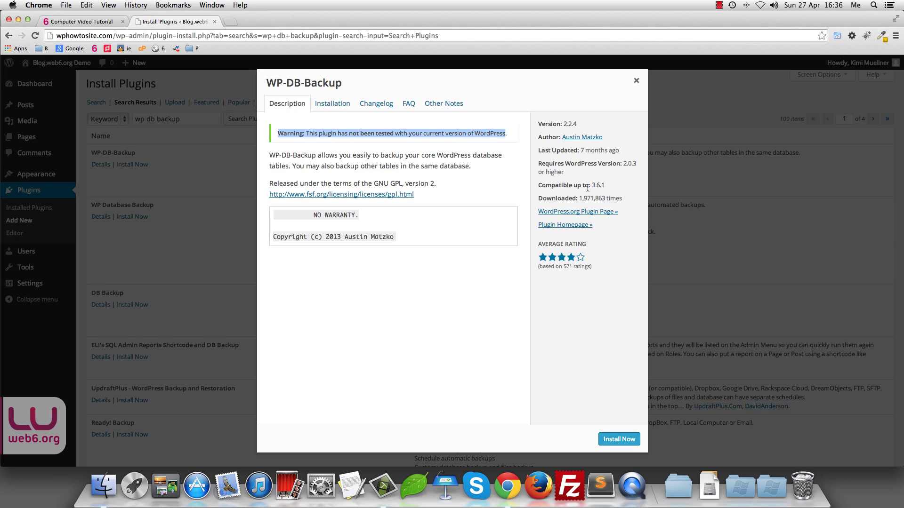
pyautogui.click(587, 215)
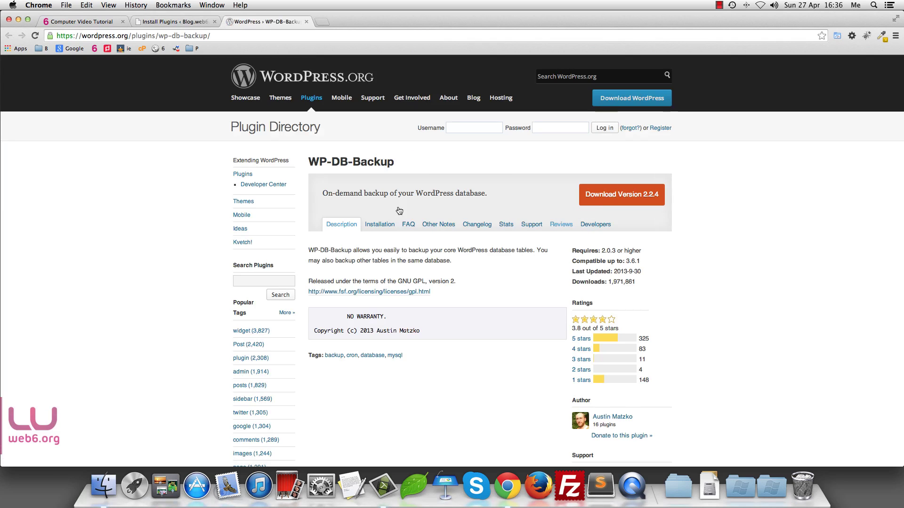
pyautogui.scroll(-3, 530, 282)
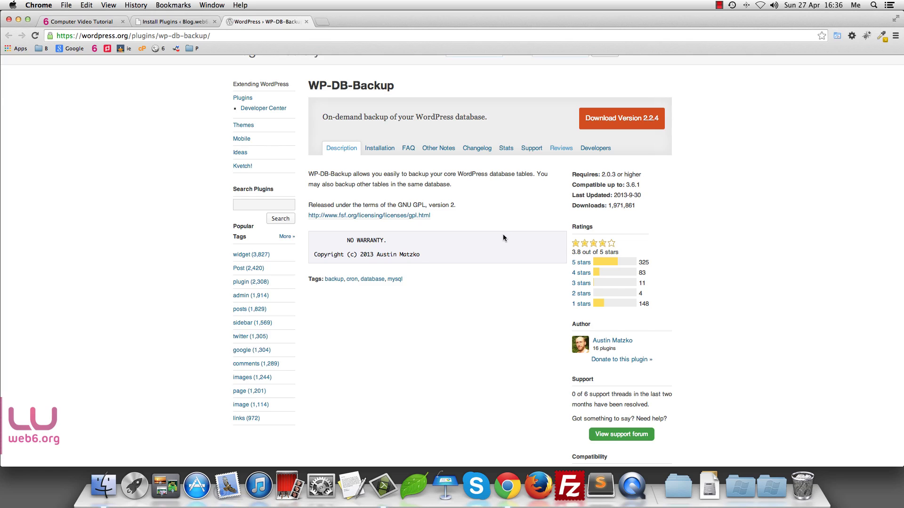
pyautogui.scroll(2, 503, 235)
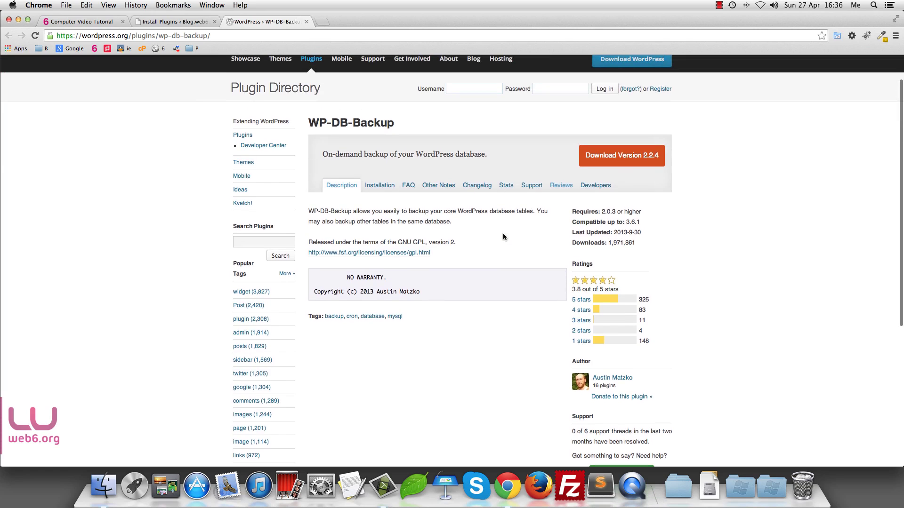
pyautogui.click(556, 184)
pyautogui.scroll(-3, 464, 252)
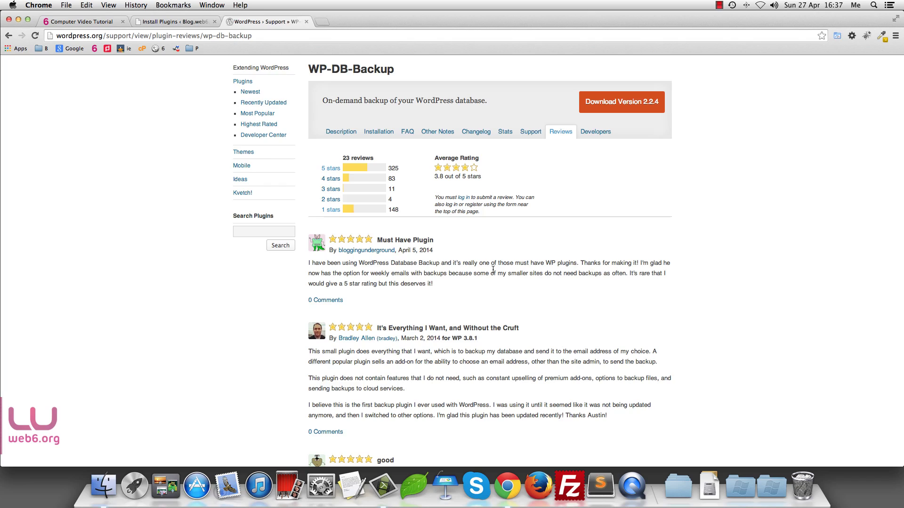
pyautogui.scroll(-2, 493, 269)
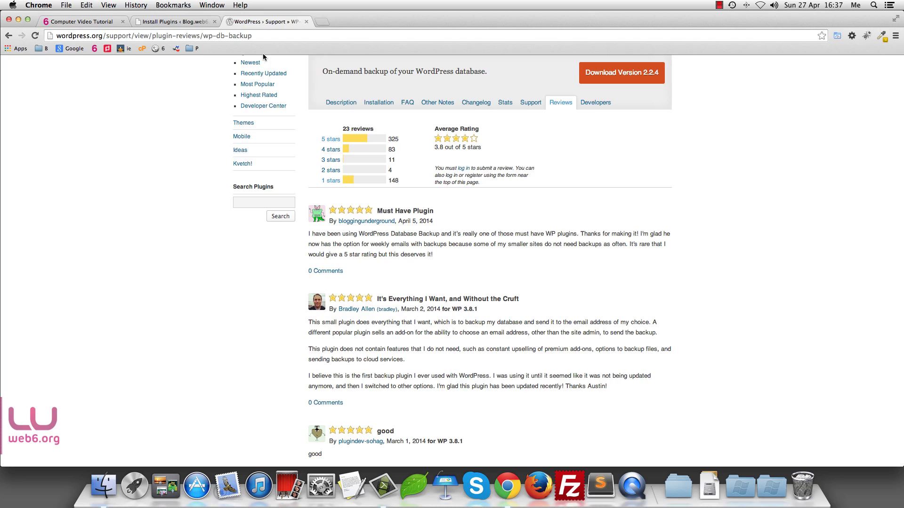
# Install WP-DB-Backup 2.2.4 and activate it as WordPress Database Backup
pyautogui.click(307, 22)
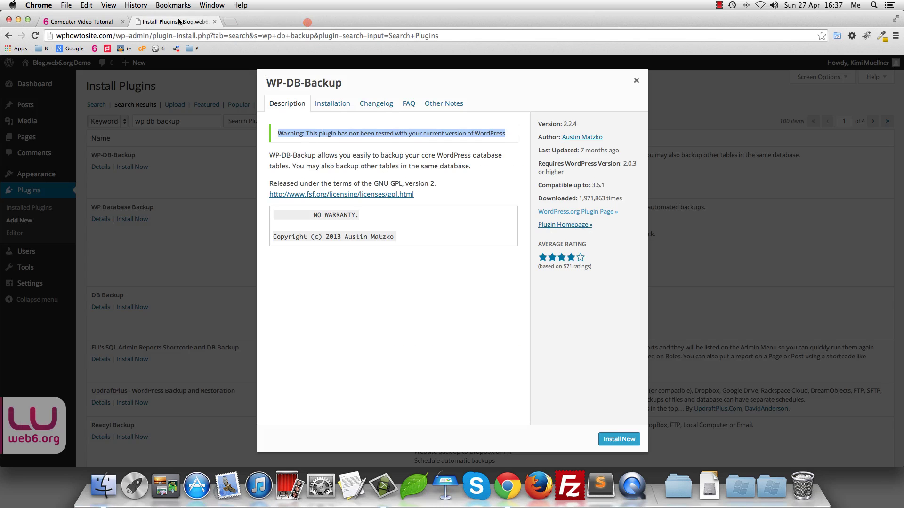
pyautogui.moveTo(307, 135); pyautogui.dragTo(509, 135)
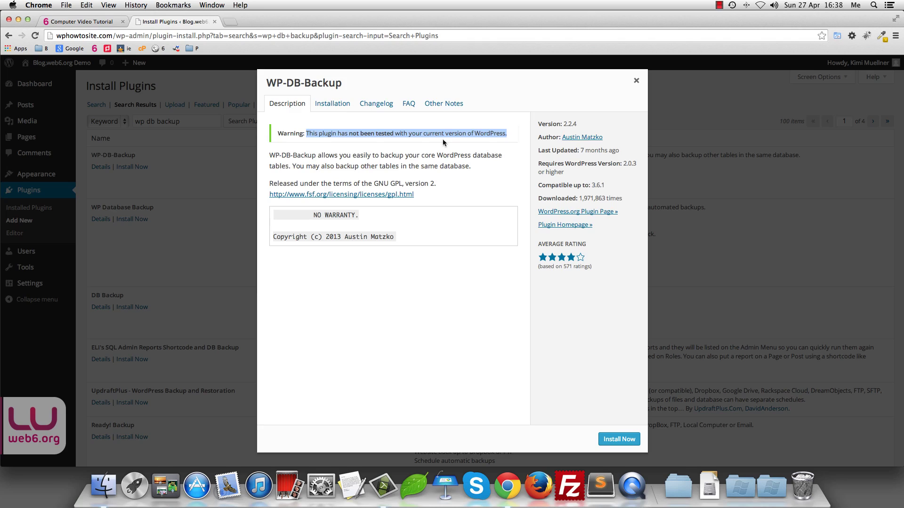
pyautogui.click(628, 441)
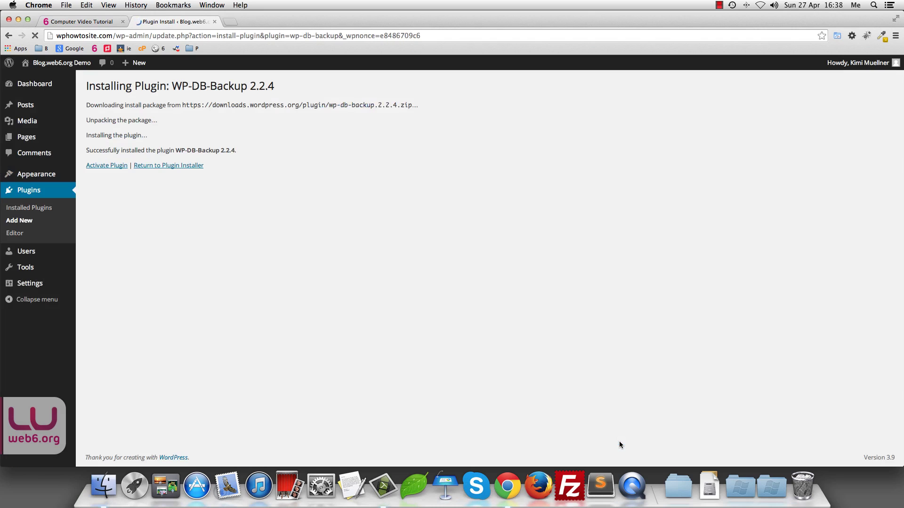
pyautogui.click(619, 441)
pyautogui.click(96, 166)
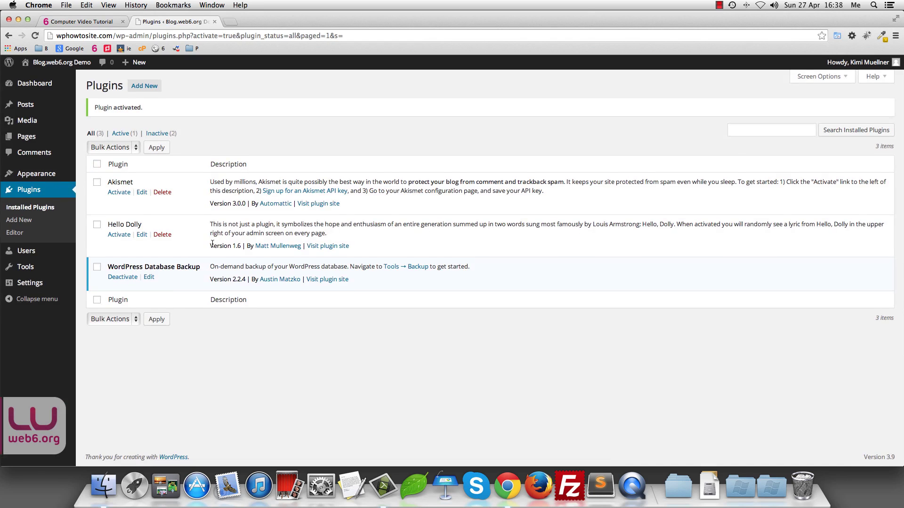
# Open Tools > Backup and tick Exclude spam comments and Exclude post revisions
pyautogui.moveTo(26, 267)
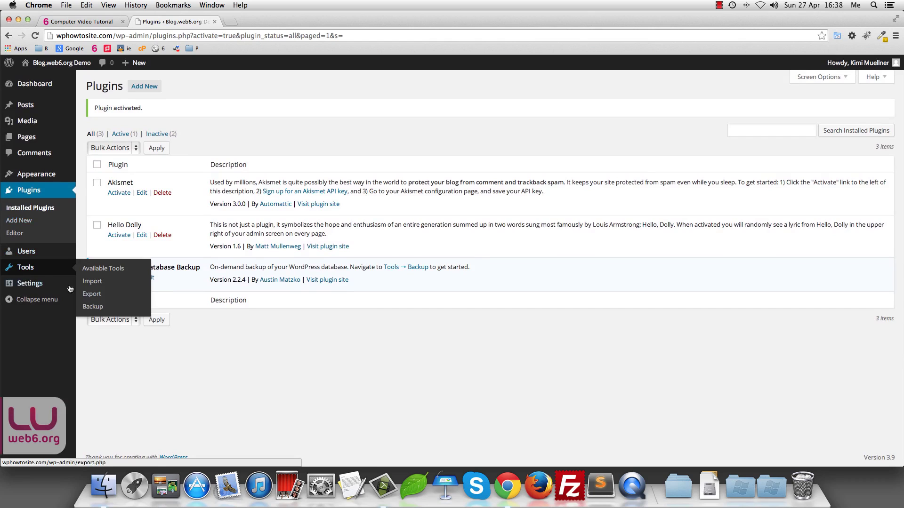
pyautogui.click(97, 307)
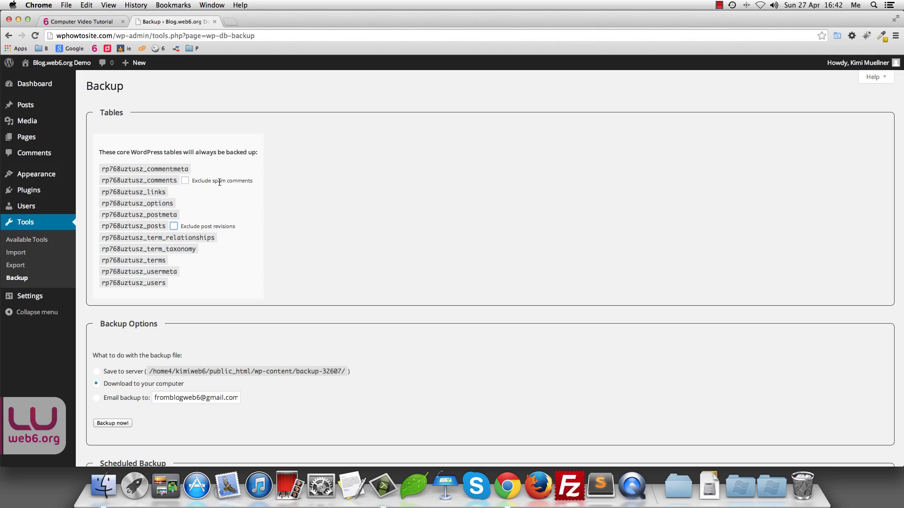
pyautogui.click(185, 182)
pyautogui.click(173, 228)
pyautogui.moveTo(201, 226); pyautogui.dragTo(269, 241)
pyautogui.scroll(-5, 264, 239)
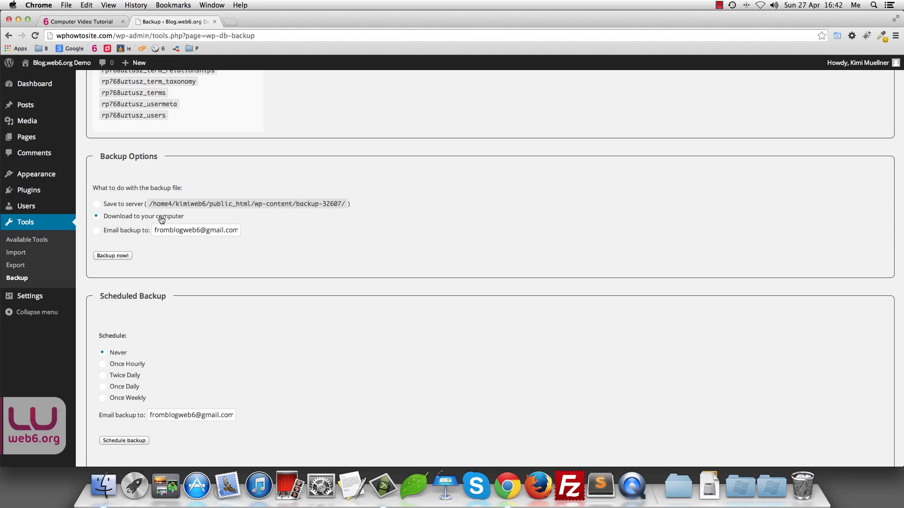
# Run Backup now! with Download to your computer selected to save the .sql.gz file
pyautogui.click(122, 255)
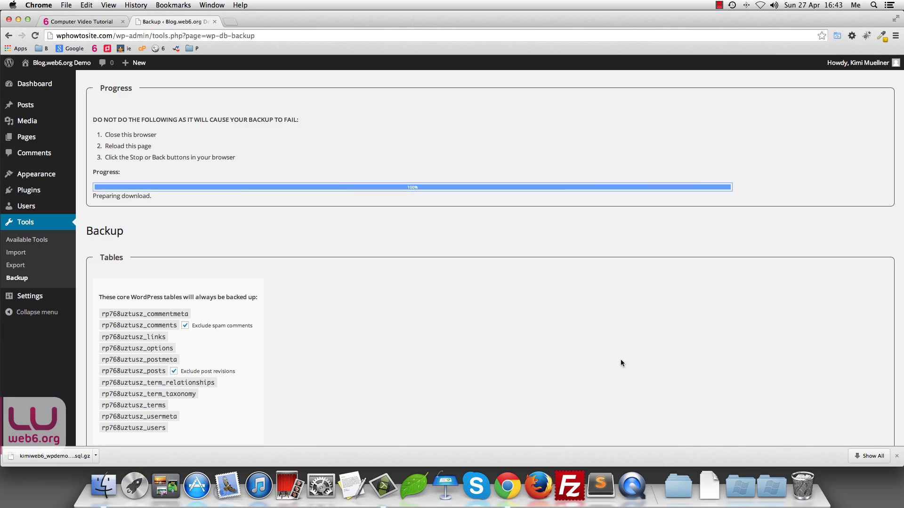
# Set Scheduled Backup to Once Weekly, emailed to the backup address
pyautogui.scroll(-5, 620, 363)
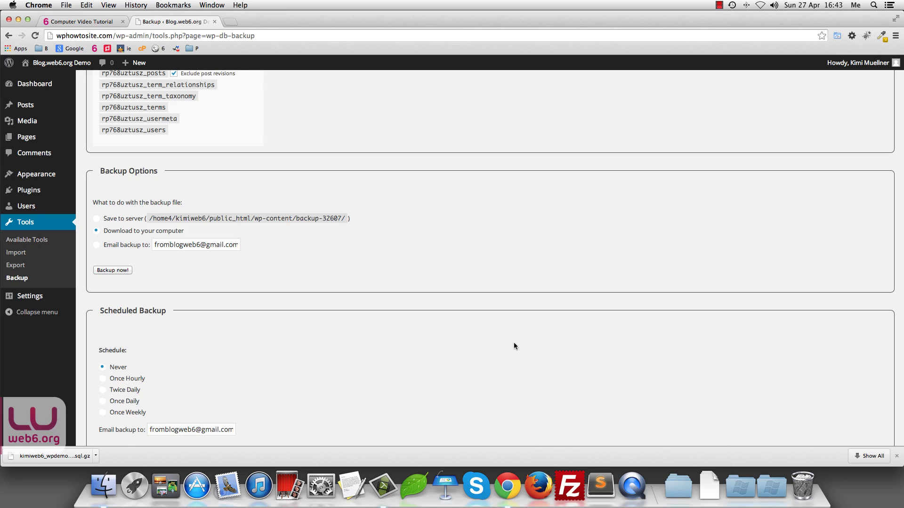
pyautogui.scroll(-3, 516, 342)
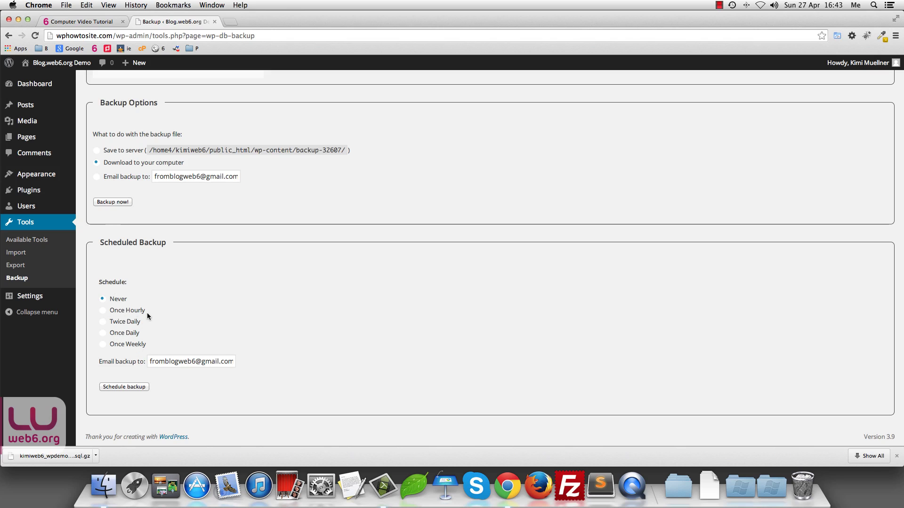
pyautogui.scroll(3, 147, 313)
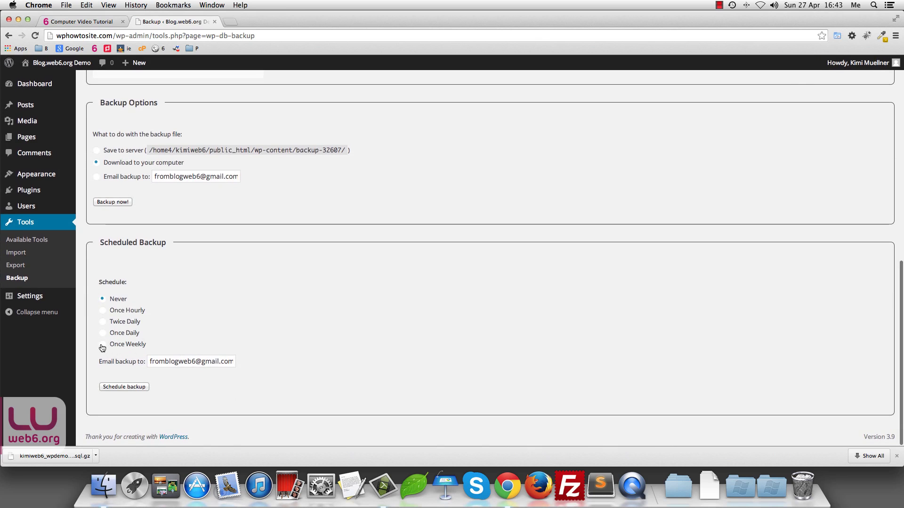
pyautogui.click(102, 346)
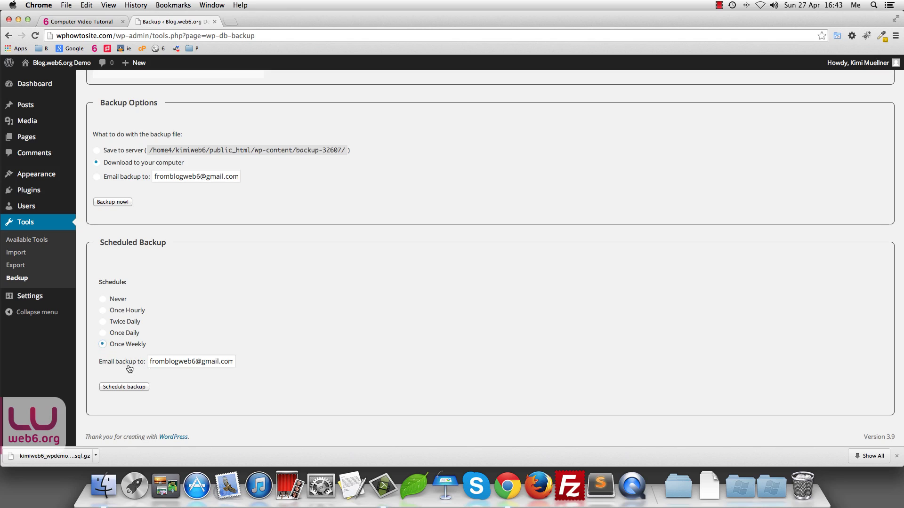
pyautogui.moveTo(150, 359); pyautogui.dragTo(268, 360)
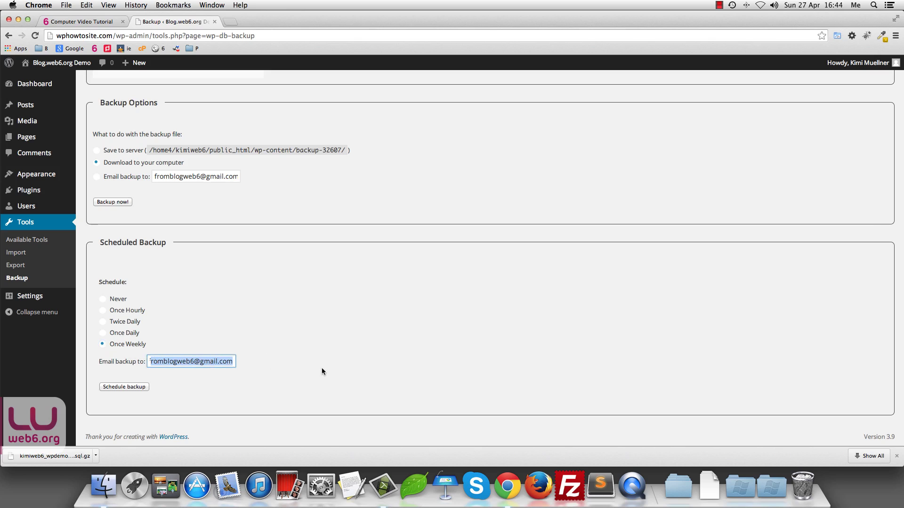
# Save the Once Weekly schedule and check the Next Backup time of 2:44 pm
pyautogui.click(136, 388)
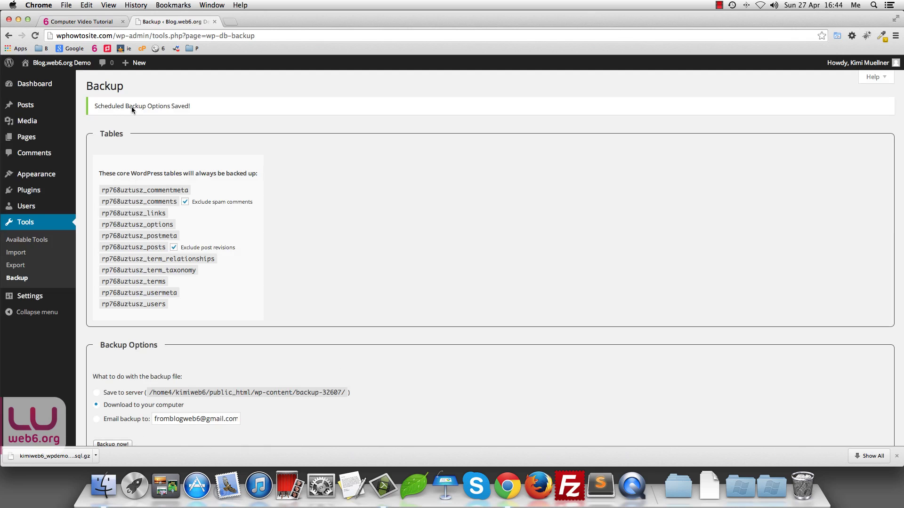
pyautogui.scroll(-6, 336, 361)
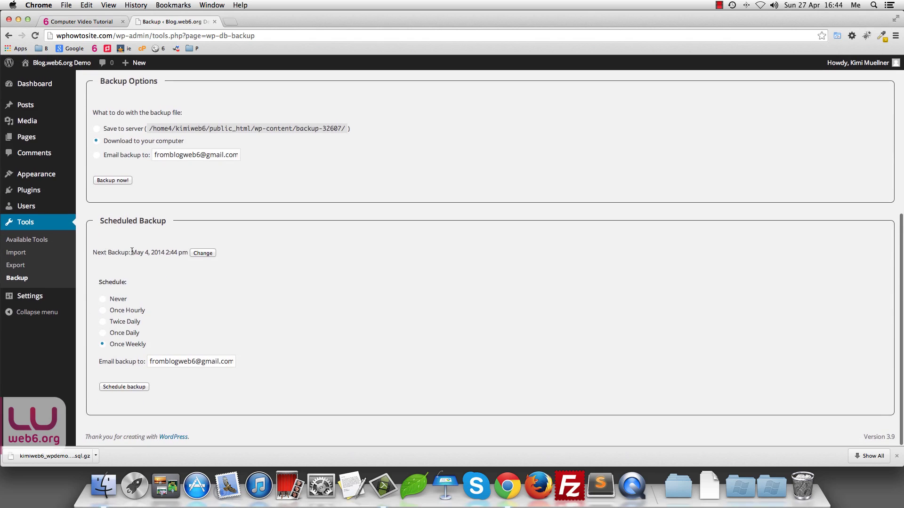
pyautogui.moveTo(132, 252); pyautogui.dragTo(96, 252)
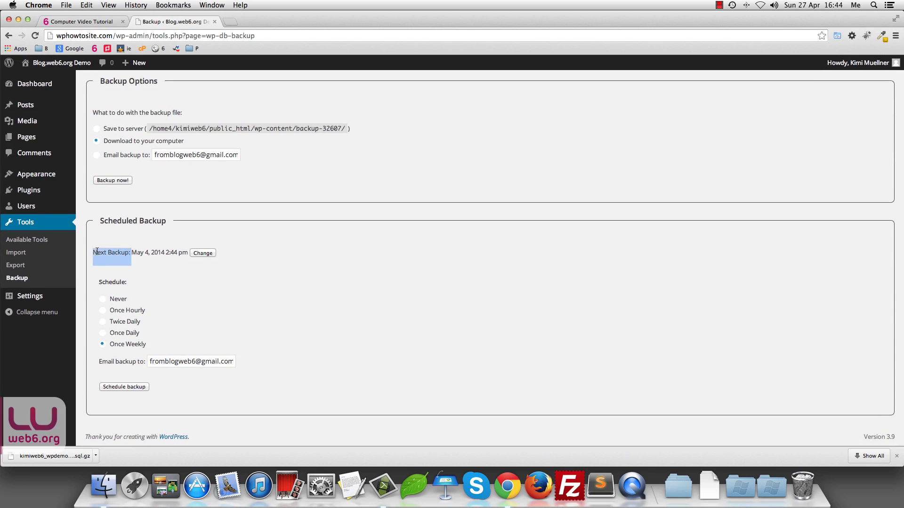
pyautogui.click(135, 254)
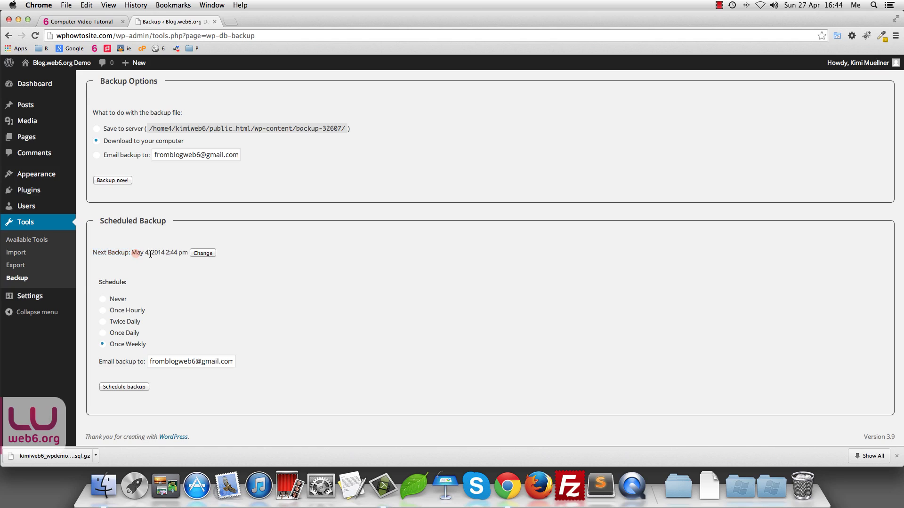
pyautogui.moveTo(166, 255); pyautogui.dragTo(188, 254)
# Re-save the next backup date unchanged as May 4, 2014 2:44 pm
pyautogui.click(202, 254)
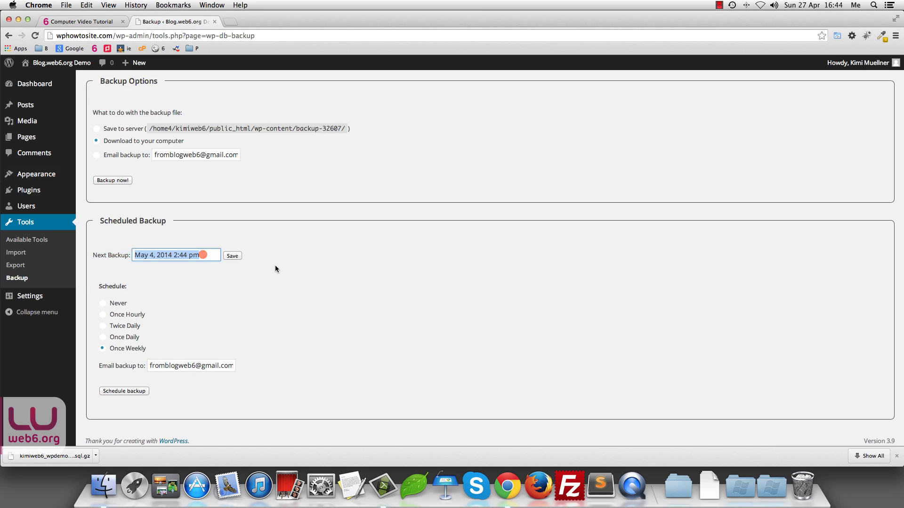
pyautogui.click(236, 273)
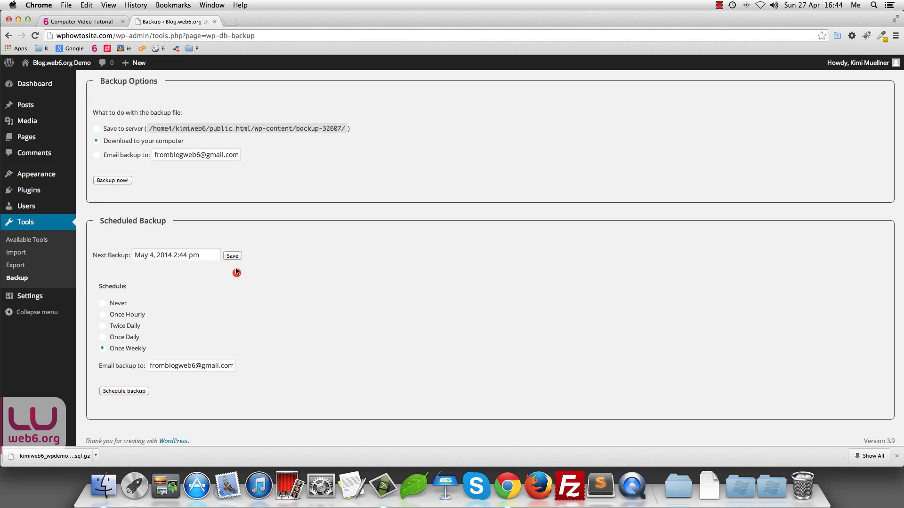
pyautogui.click(233, 256)
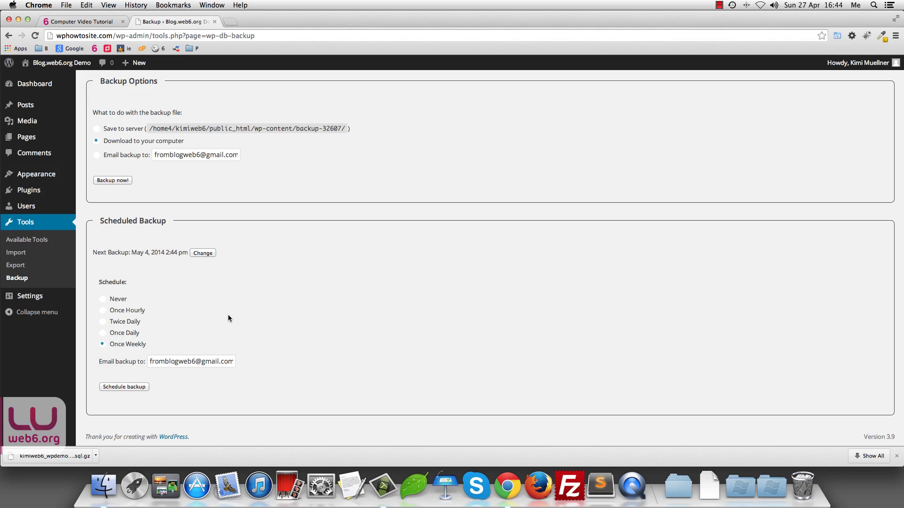
pyautogui.moveTo(205, 361); pyautogui.dragTo(231, 360)
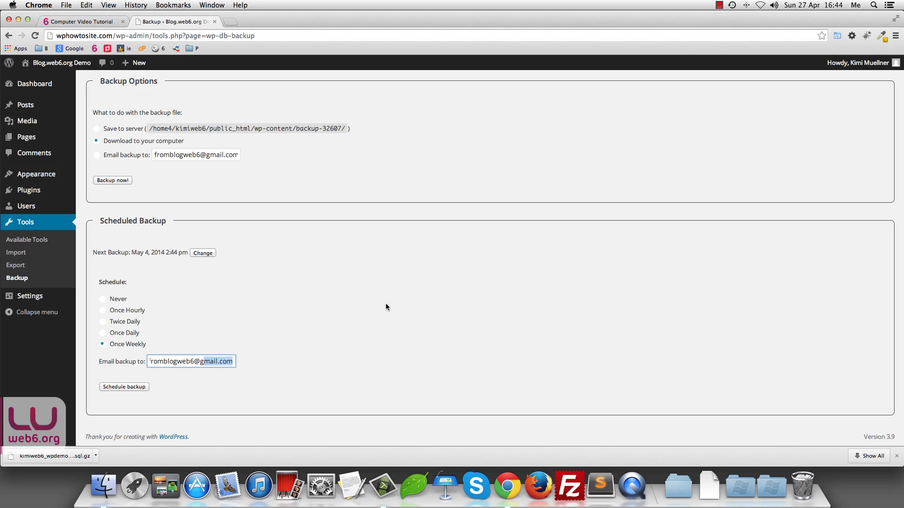